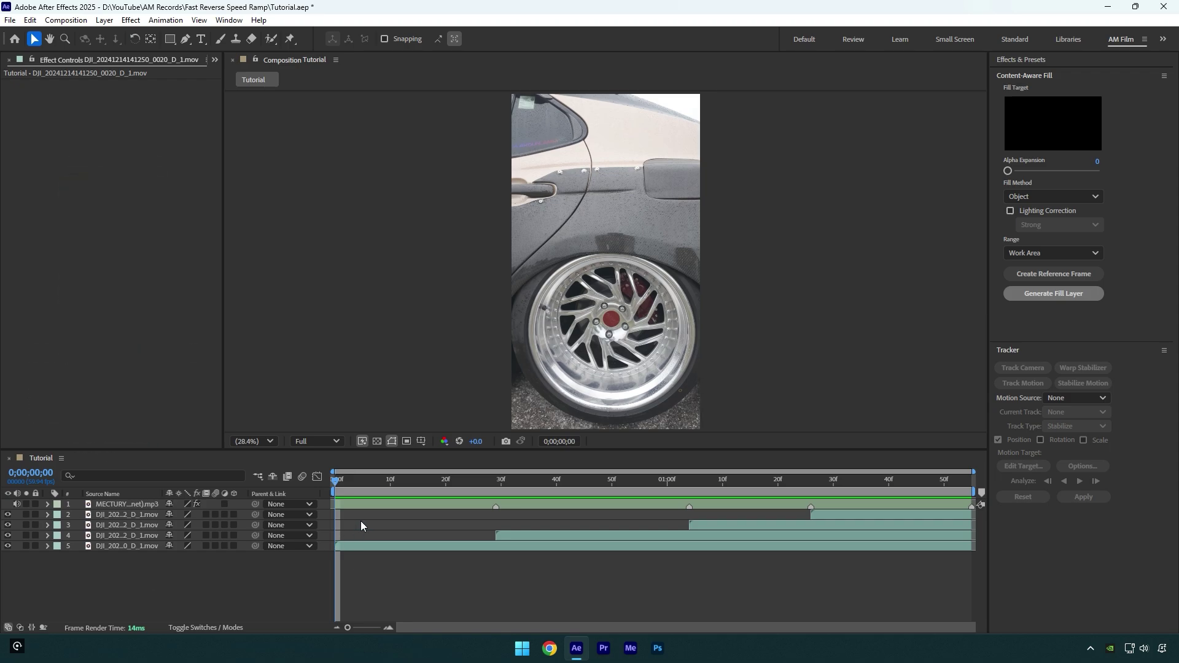
# Reveal the MECTURY music layer's audio waveform to show the beat peaks.
pyautogui.click(363, 505)
pyautogui.press('l')
pyautogui.press('l')
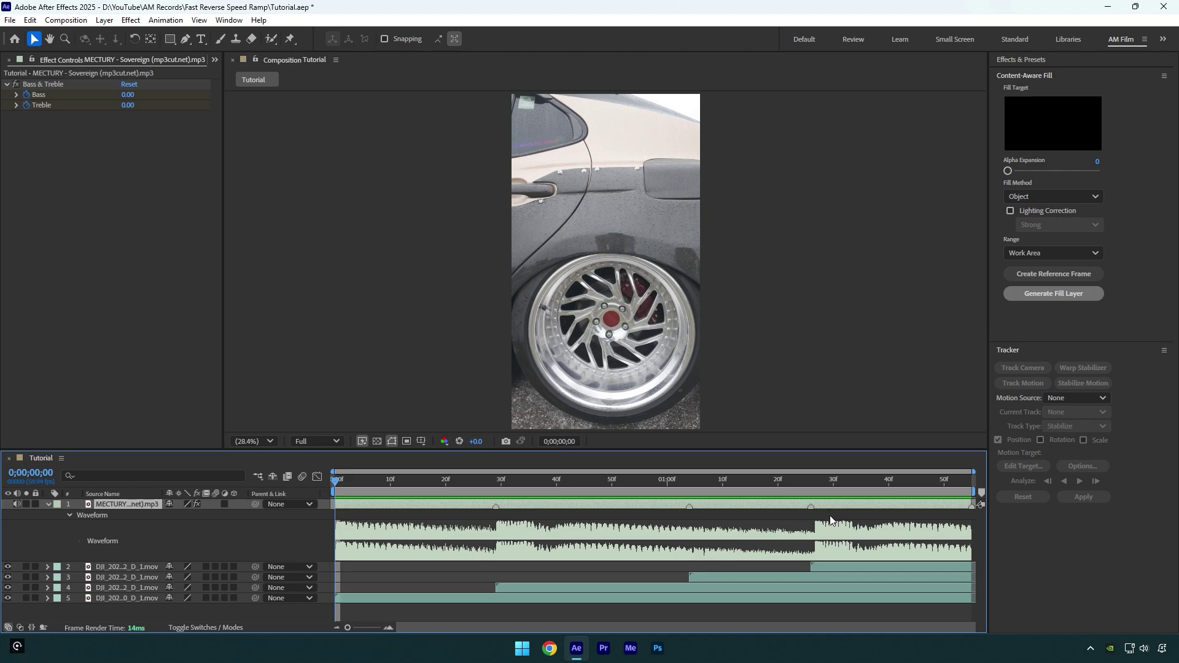
# Set the time to 0;00;00;14, collapse the waveform, and select the bottom wheel clip layer.
pyautogui.click(411, 485)
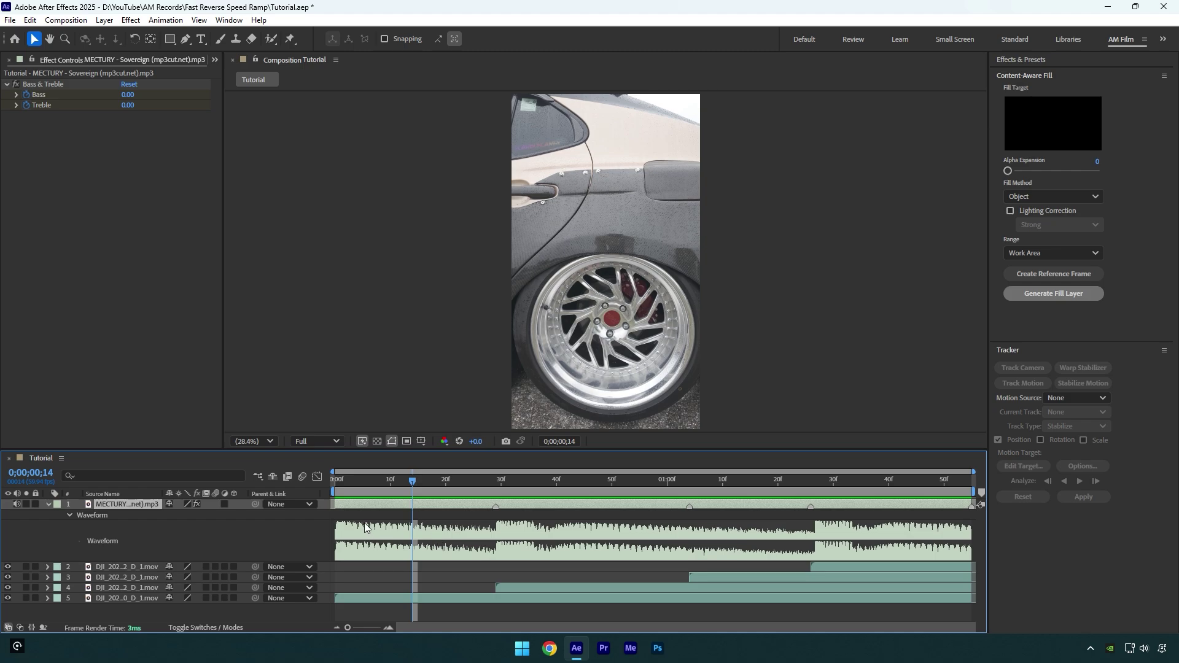
pyautogui.press('l')
pyautogui.press('l')
pyautogui.click(132, 550)
# Enable time remapping on the bottom clip and choose its opening source frame at the comp start.
pyautogui.rightClick(131, 551)
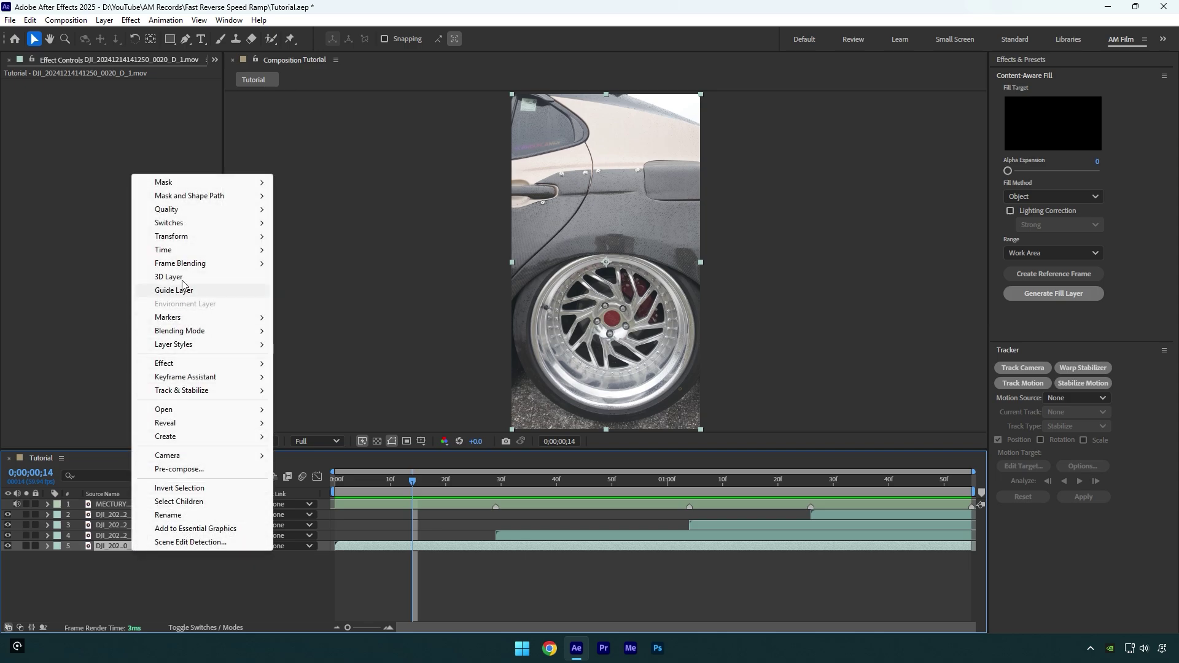
pyautogui.moveTo(182, 252)
pyautogui.click(296, 252)
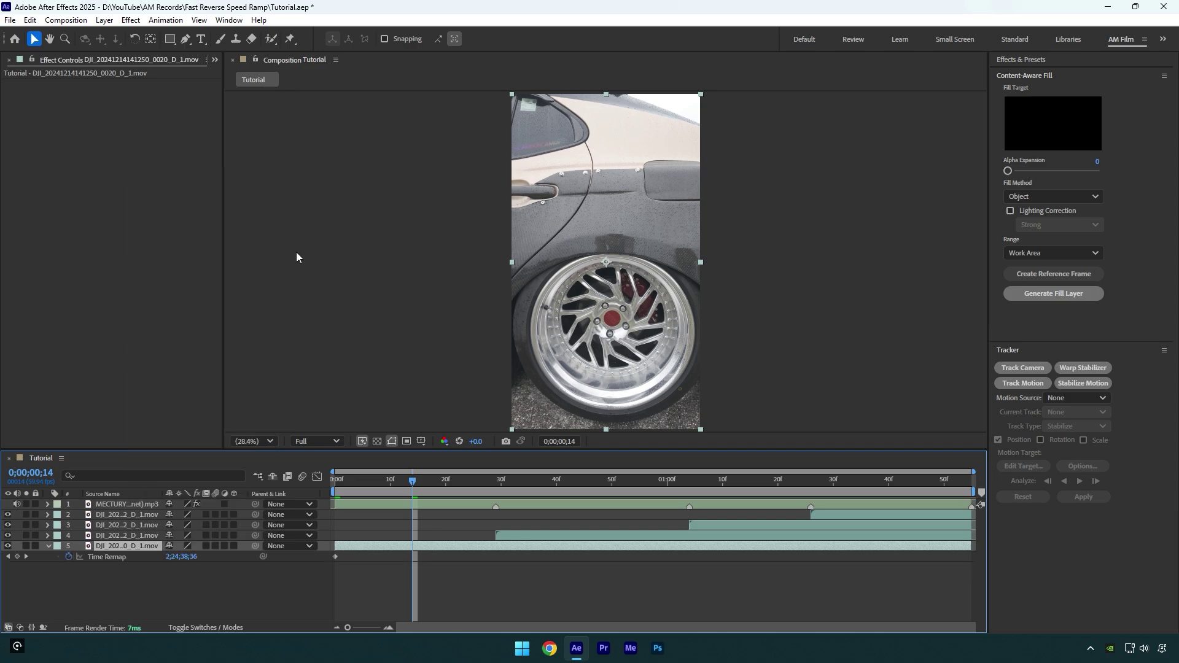
pyautogui.press('Home')
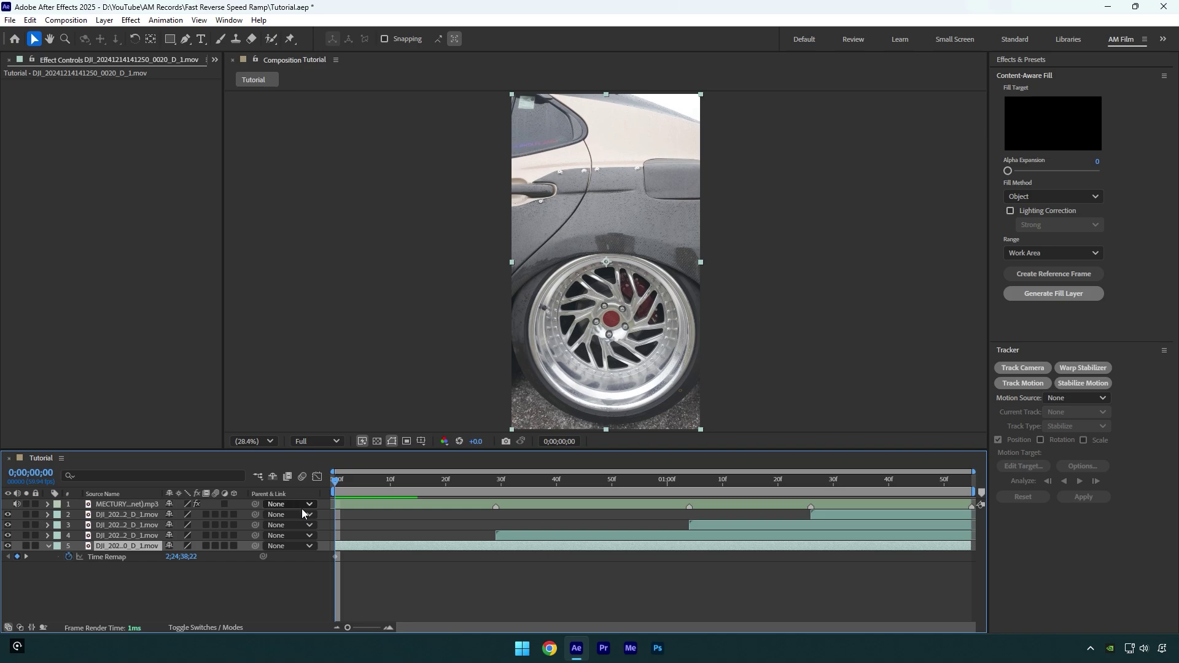
pyautogui.moveTo(171, 561); pyautogui.dragTo(248, 552)
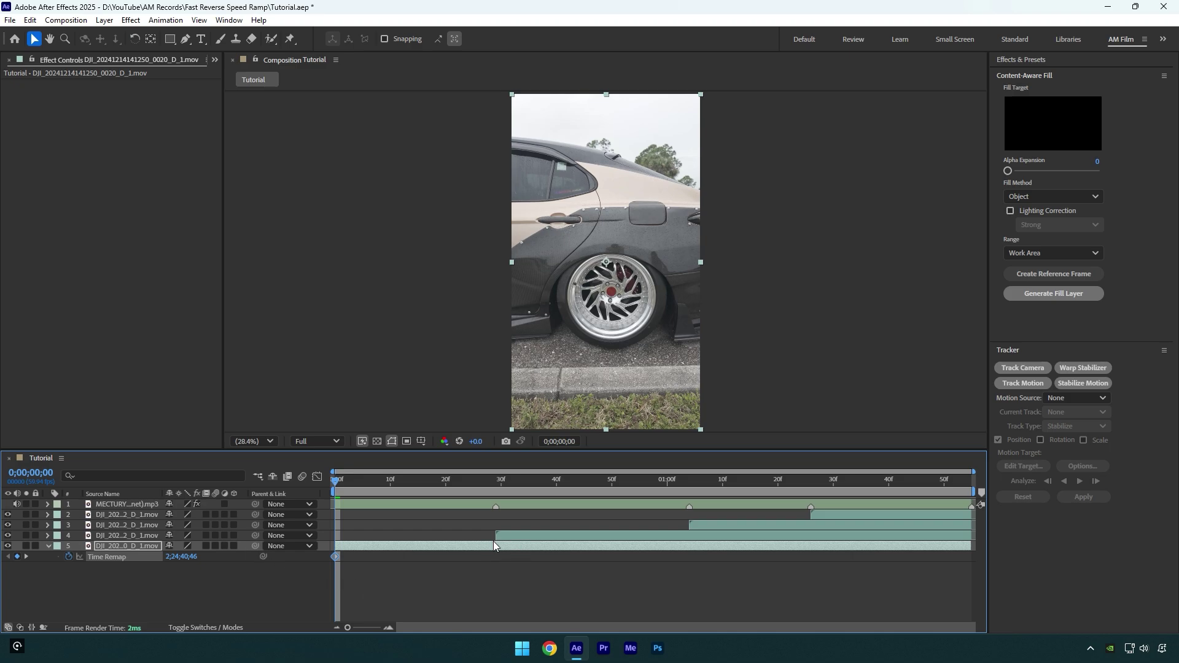
# Jump to the 29-frame beat marker and shift layers 4, 3 and 2 later in the timeline.
pyautogui.press('k')
pyautogui.moveTo(500, 537); pyautogui.dragTo(585, 539)
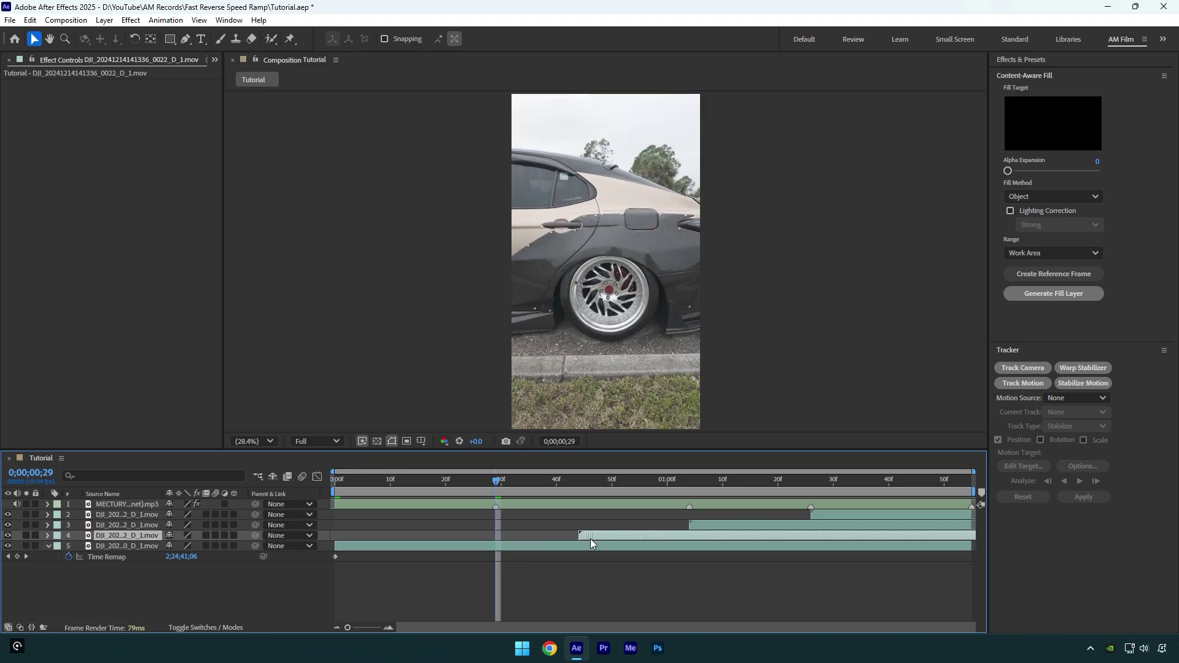
pyautogui.moveTo(699, 528); pyautogui.dragTo(732, 528)
pyautogui.moveTo(848, 513); pyautogui.dragTo(901, 515)
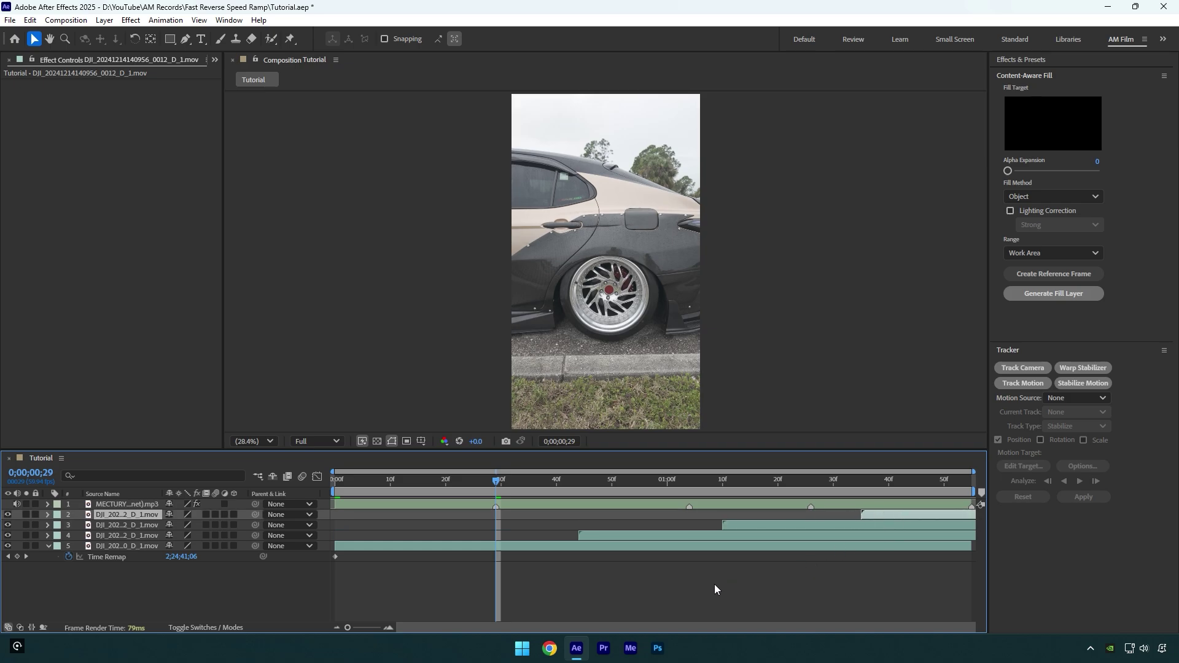
# Keyframe a later source frame on the bottom clip and move that forward keyframe to about 14 frames.
pyautogui.click(489, 546)
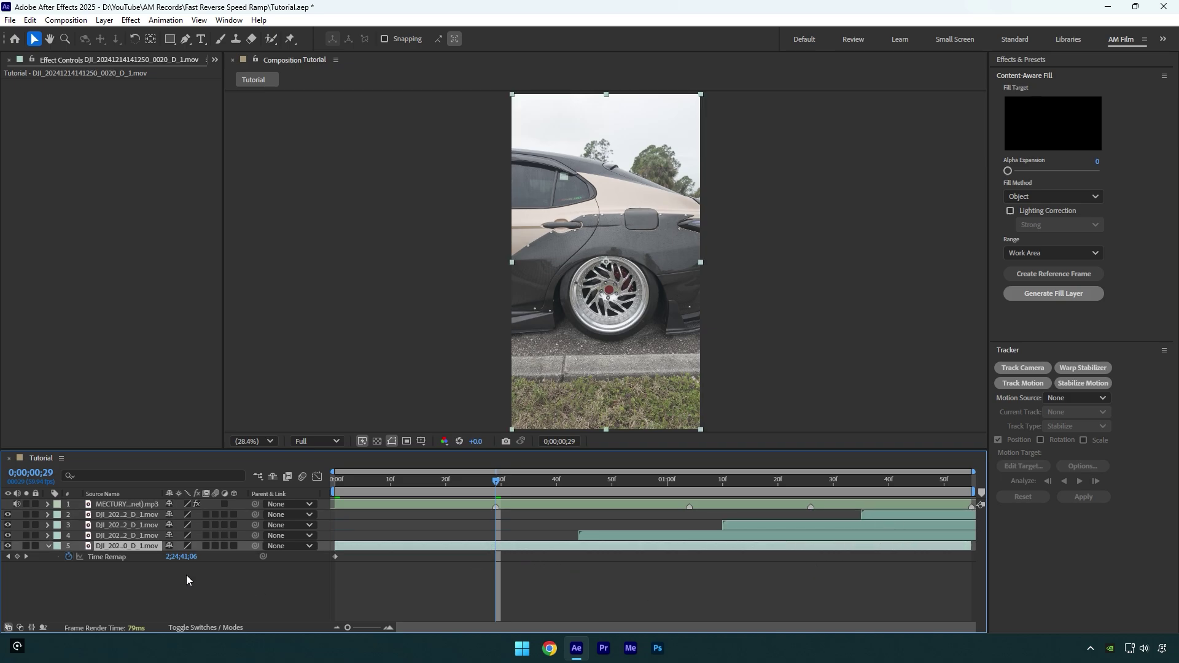
pyautogui.moveTo(178, 559); pyautogui.dragTo(303, 556)
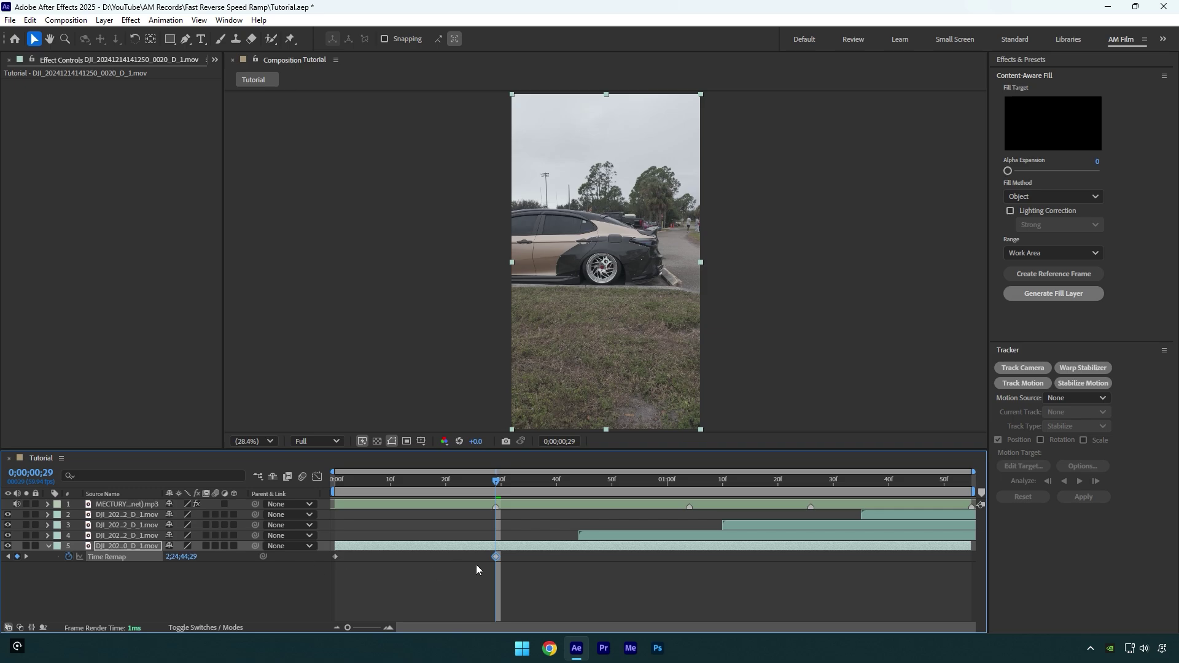
pyautogui.moveTo(496, 557); pyautogui.dragTo(410, 557)
# Paste the starting Time Remap value at 29 frames, split layer 5 there, and delete the remainder.
pyautogui.hotkey('ctrl', 'c')
pyautogui.click(335, 557)
pyautogui.hotkey('ctrl', 'v')
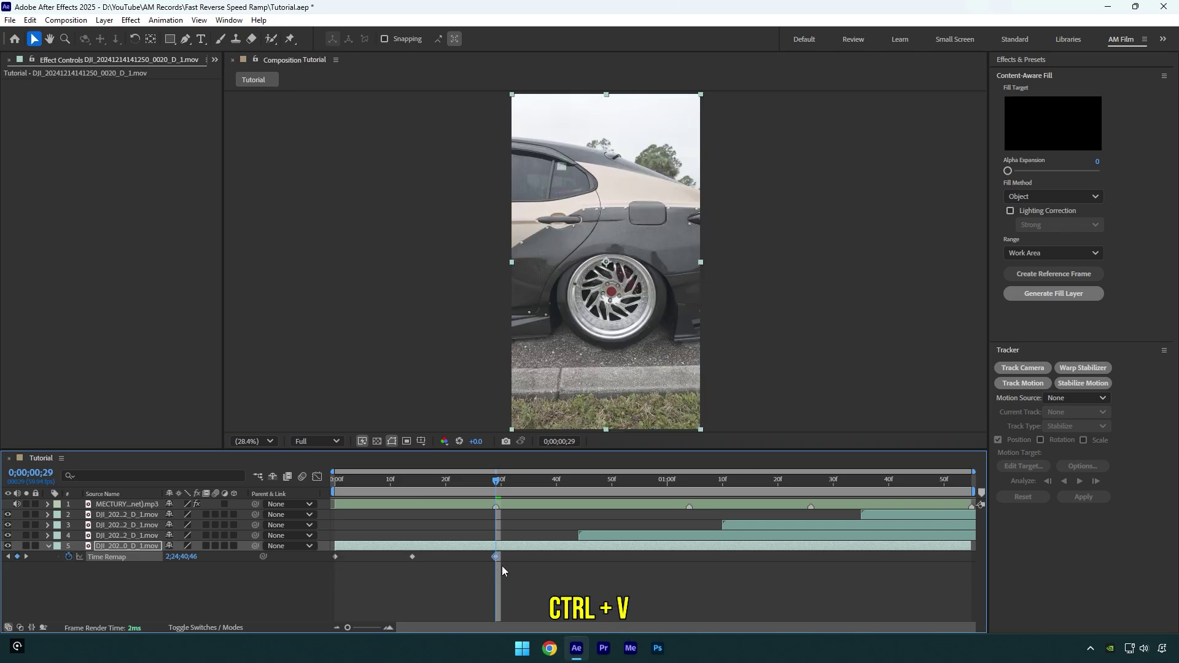
pyautogui.hotkey('ctrl', 'shift', 'd')
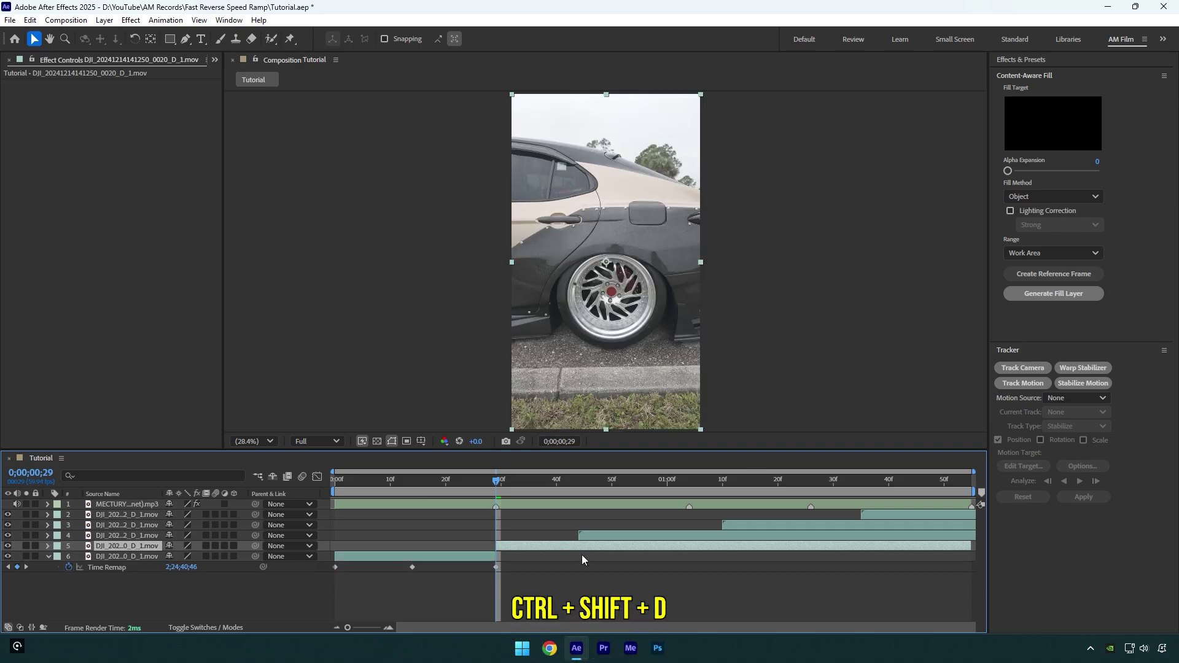
pyautogui.press('Delete')
# Preview the reversed ramp, then Easy Ease all three Time Remap keyframes with F9.
pyautogui.press('pageup')
pyautogui.press('pageup')
pyautogui.moveTo(343, 495)
pyautogui.mouseDown()
pyautogui.moveTo(479, 498)
pyautogui.moveTo(333, 508)
pyautogui.mouseUp()
pyautogui.press('space')
pyautogui.press('space')
pyautogui.press('space')
pyautogui.press('space')
pyautogui.moveTo(547, 579); pyautogui.dragTo(335, 546)
pyautogui.press('F9')
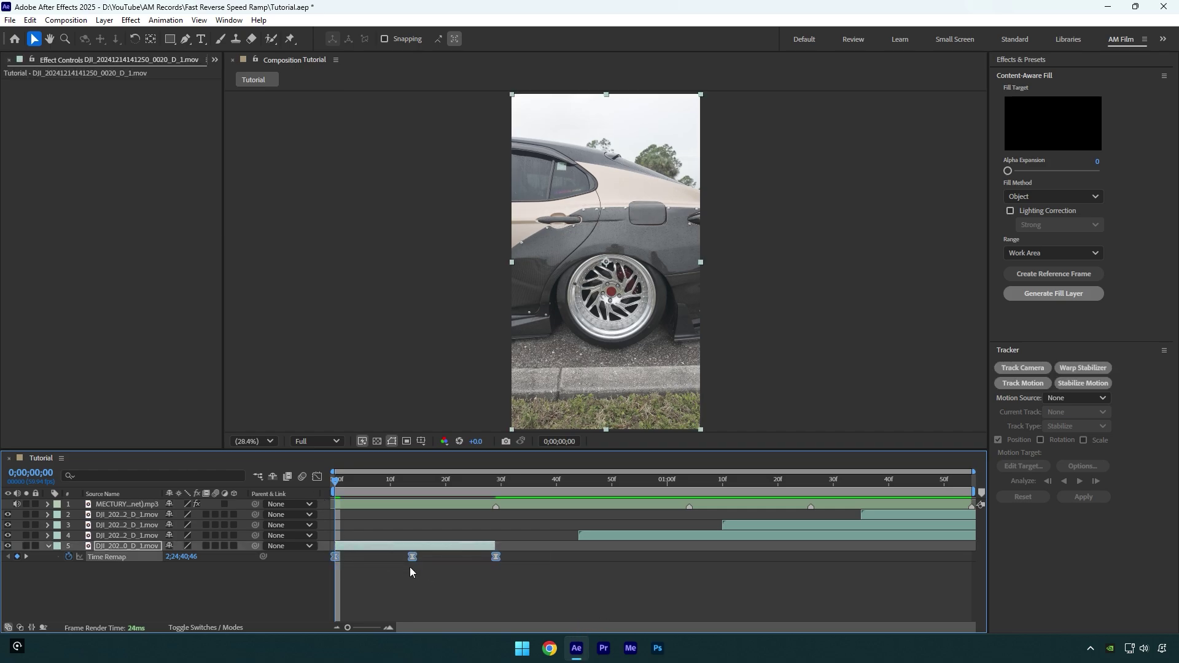
# Stretch the peak's ease on layer 5's Time Remap curve in the Graph Editor and enable frame blending.
pyautogui.click(317, 477)
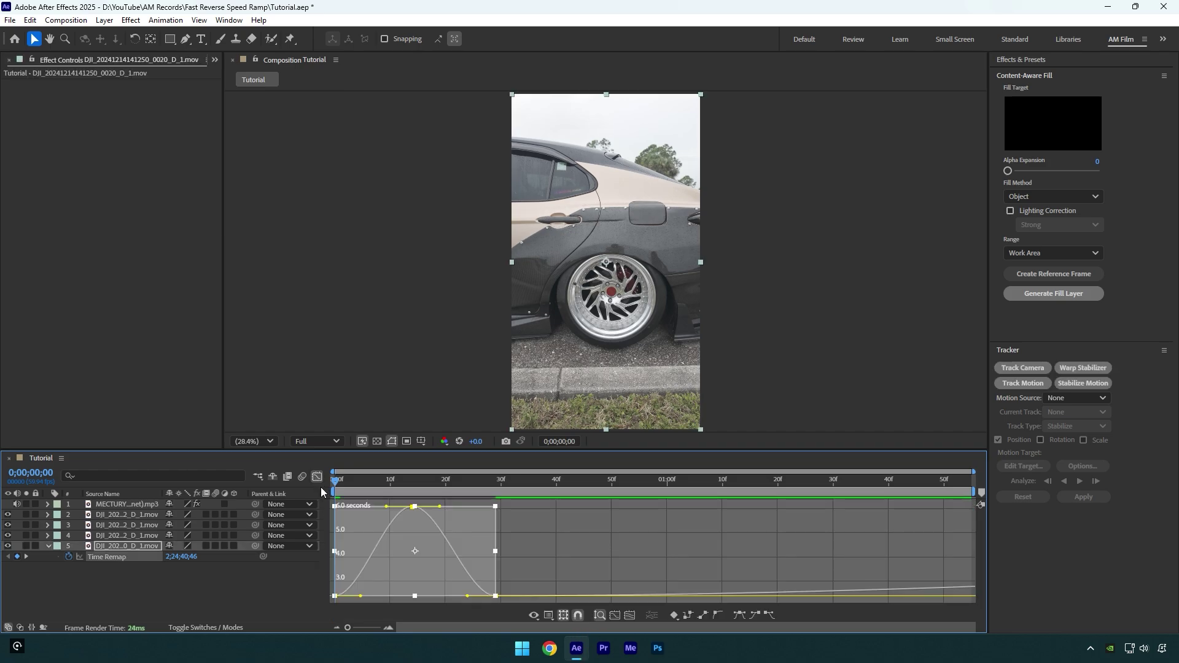
pyautogui.rightClick(518, 532)
pyautogui.click(551, 413)
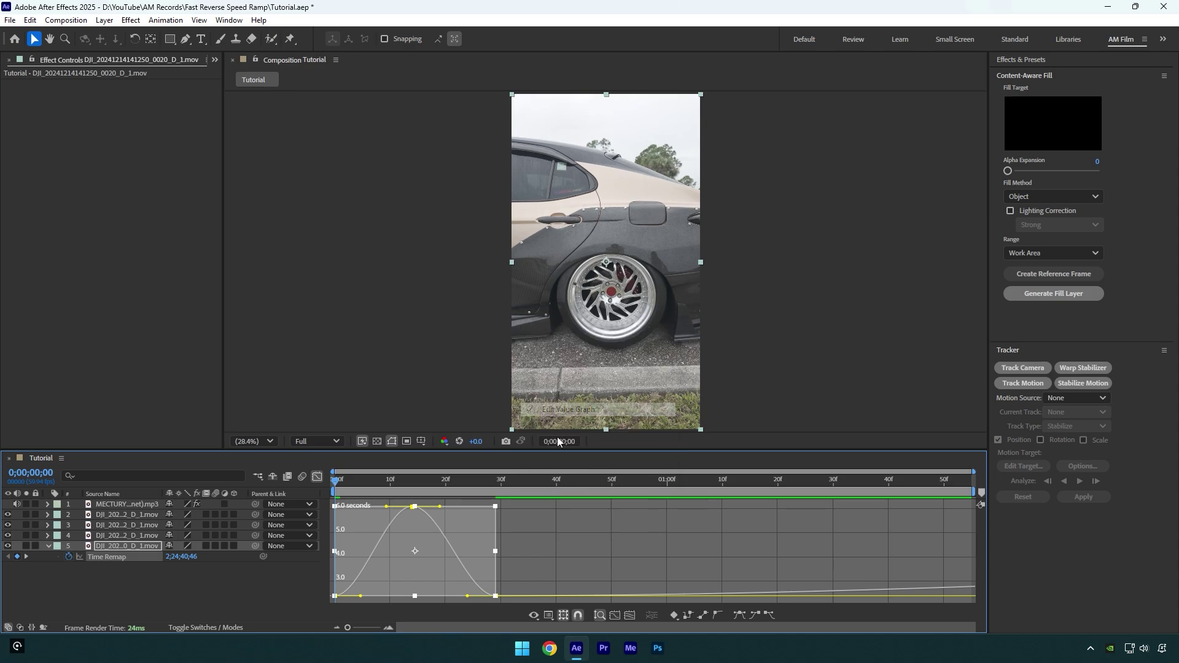
pyautogui.click(547, 548)
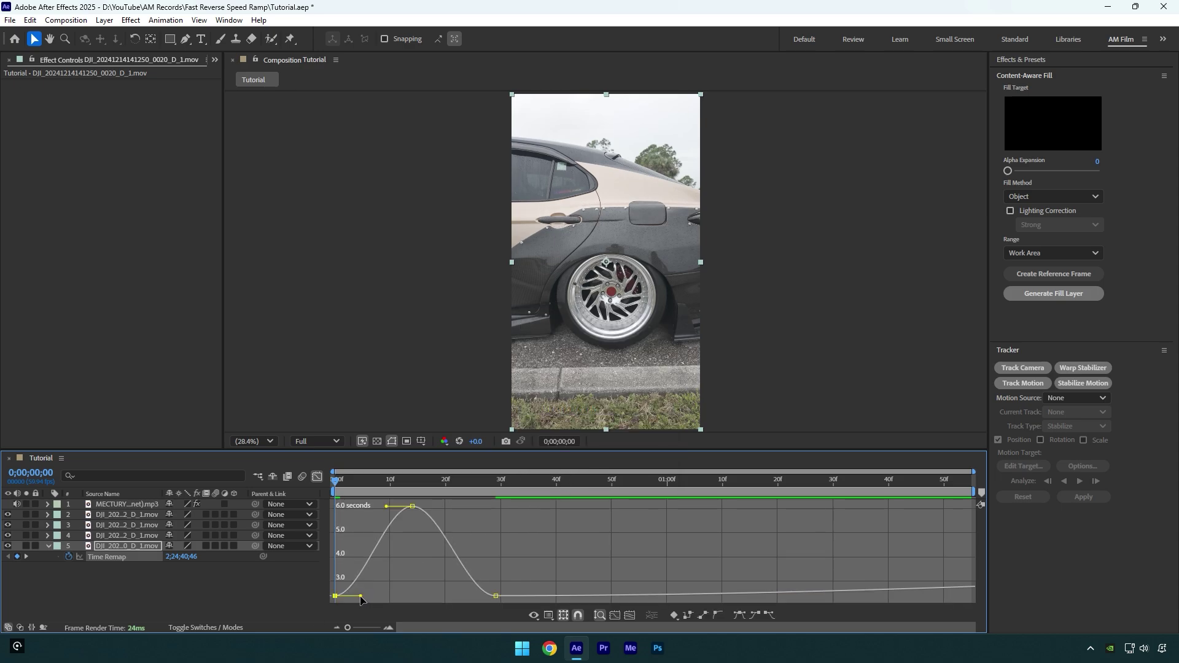
pyautogui.moveTo(320, 599); pyautogui.dragTo(469, 506)
pyautogui.moveTo(467, 596); pyautogui.dragTo(493, 596)
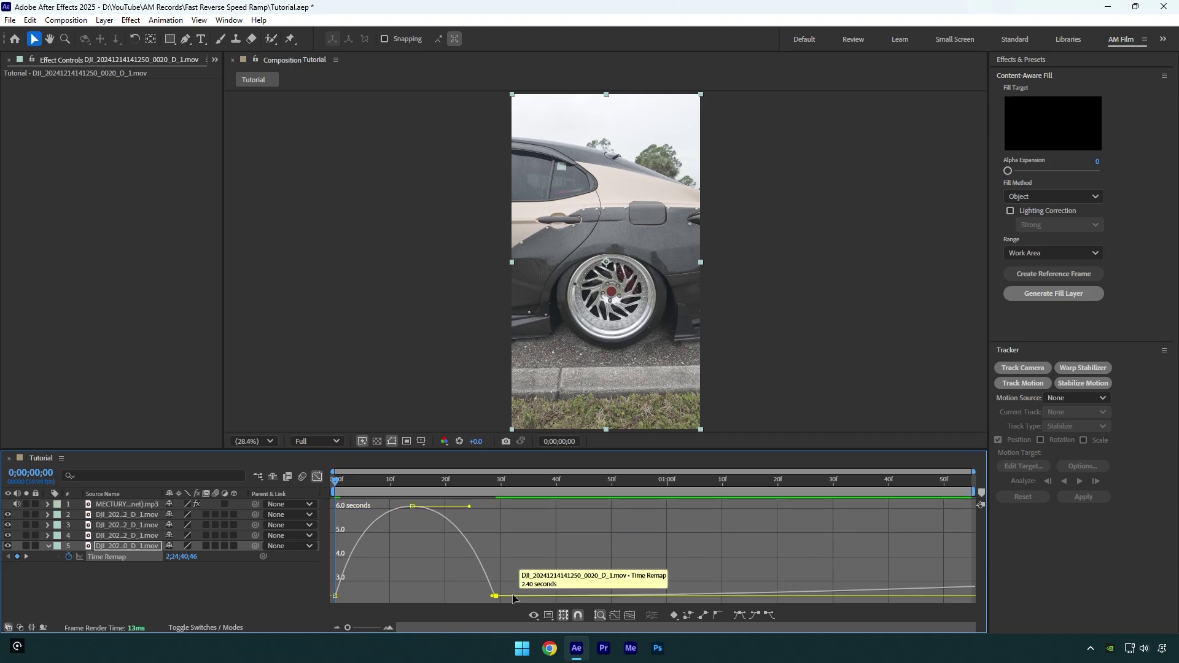
pyautogui.click(207, 546)
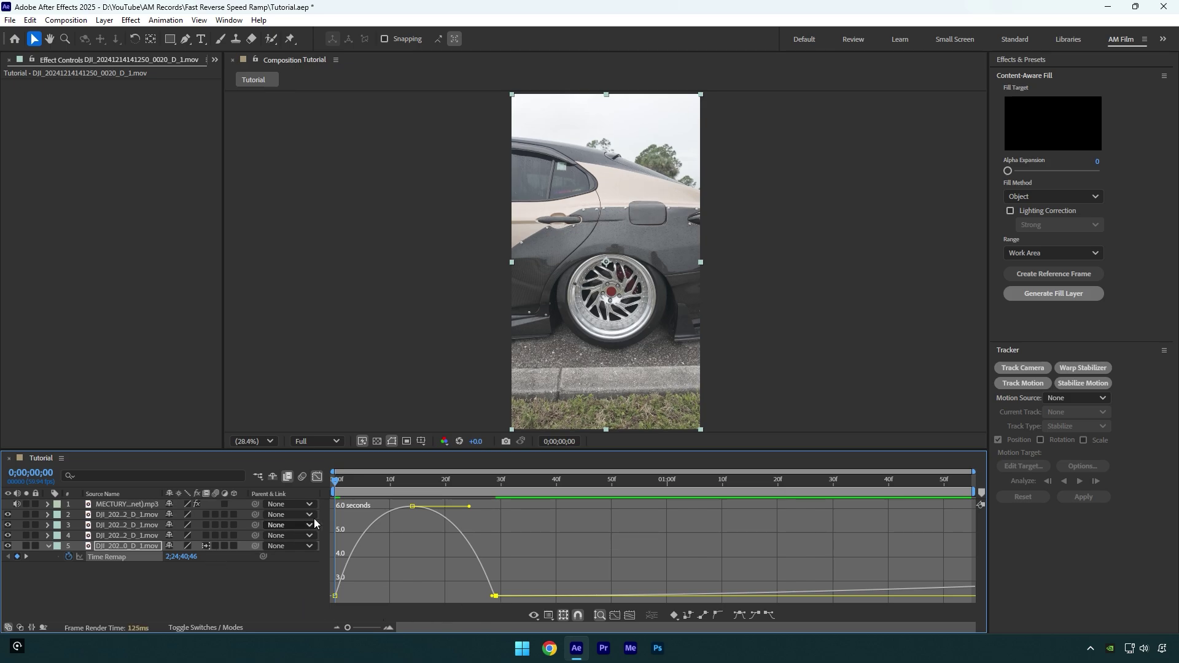
pyautogui.click(316, 479)
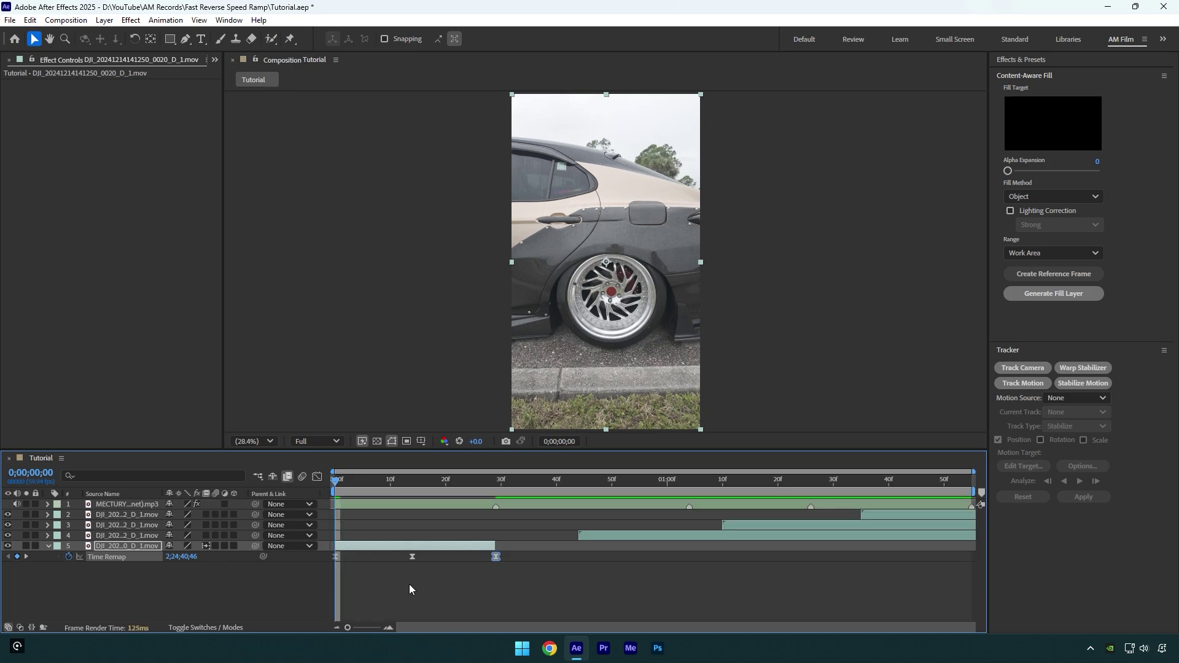
# Preview the first ramp, park the time at 0;00;00;29 on its last keyframe, and select layer 4.
pyautogui.press('space')
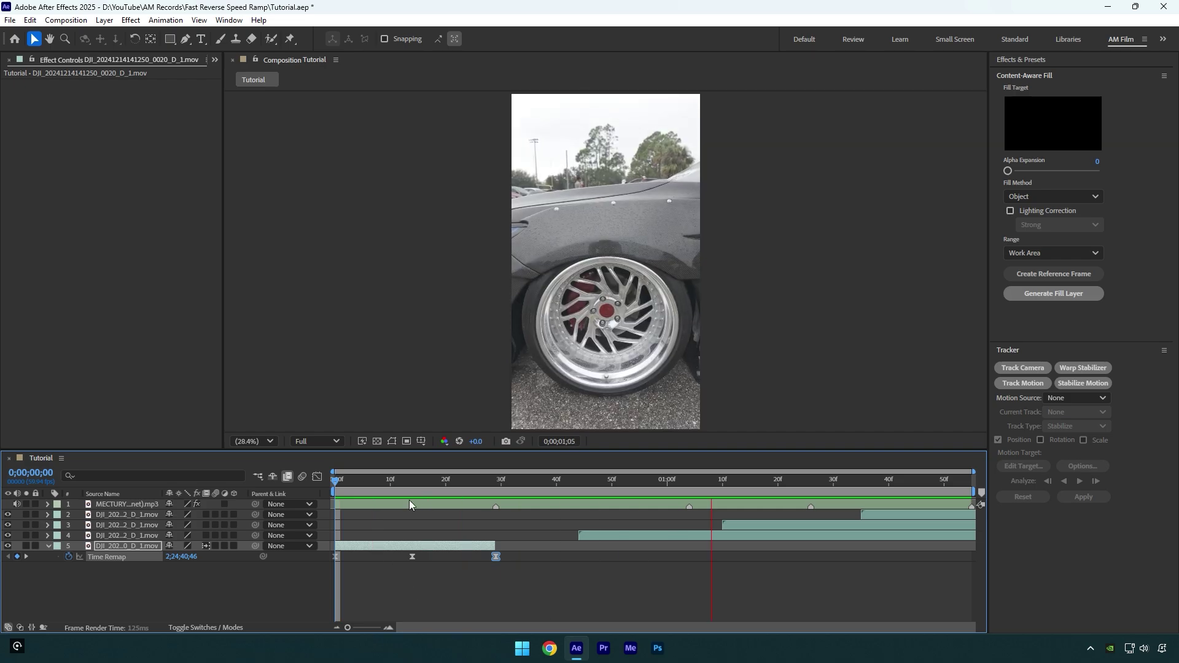
pyautogui.press('space')
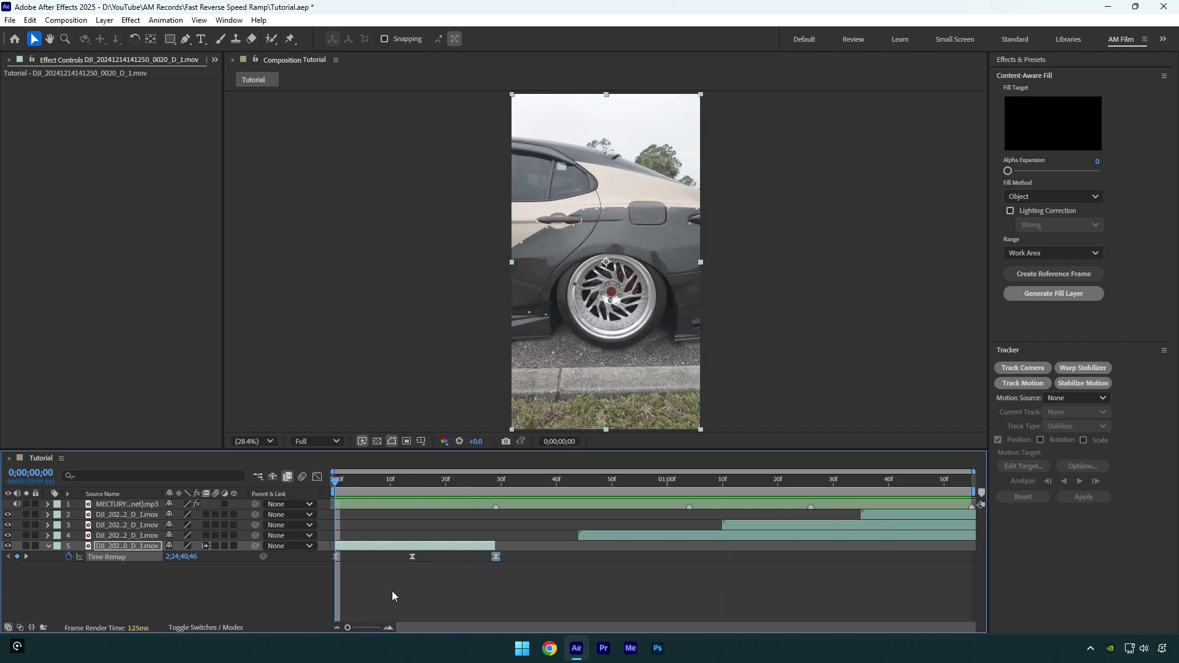
pyautogui.moveTo(340, 481); pyautogui.dragTo(480, 495)
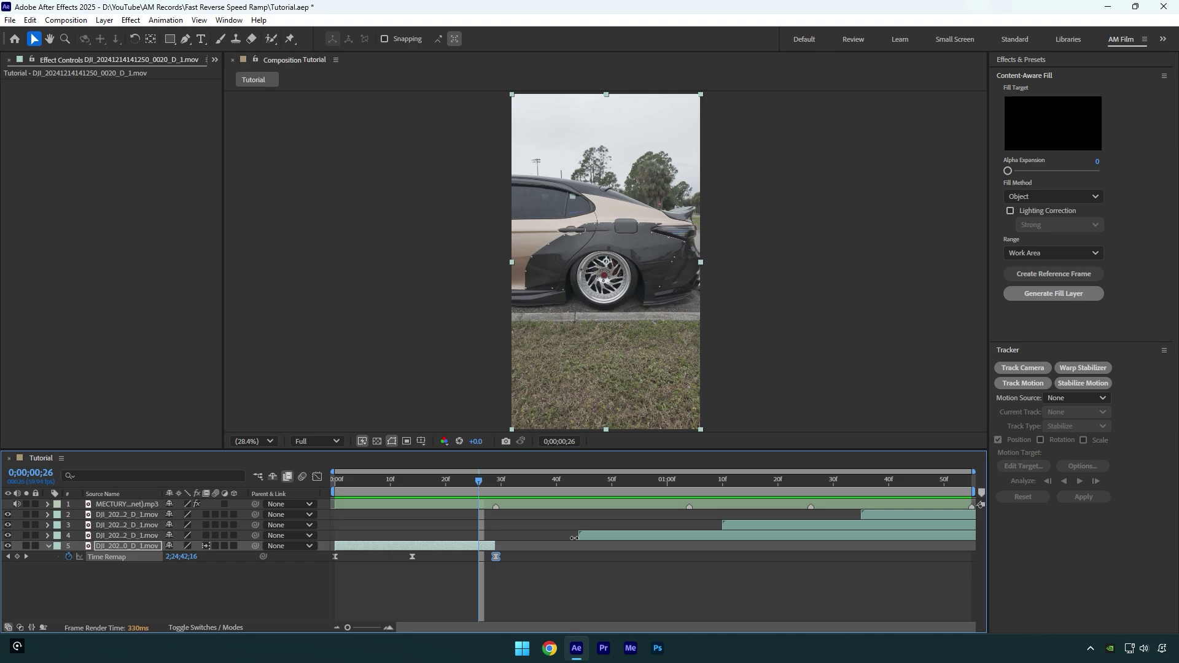
pyautogui.press('k')
pyautogui.click(594, 537)
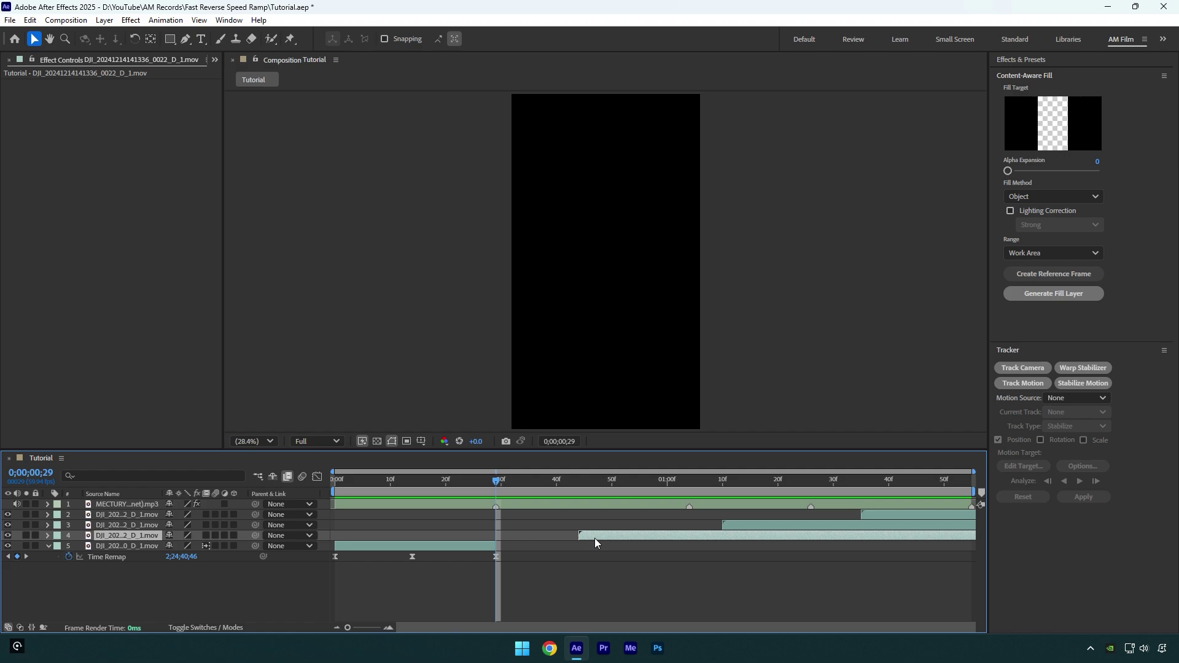
# Start layer 4 at the playhead, enable time remapping, and set its starting Time Remap value.
pyautogui.press('[')
pyautogui.rightClick(533, 536)
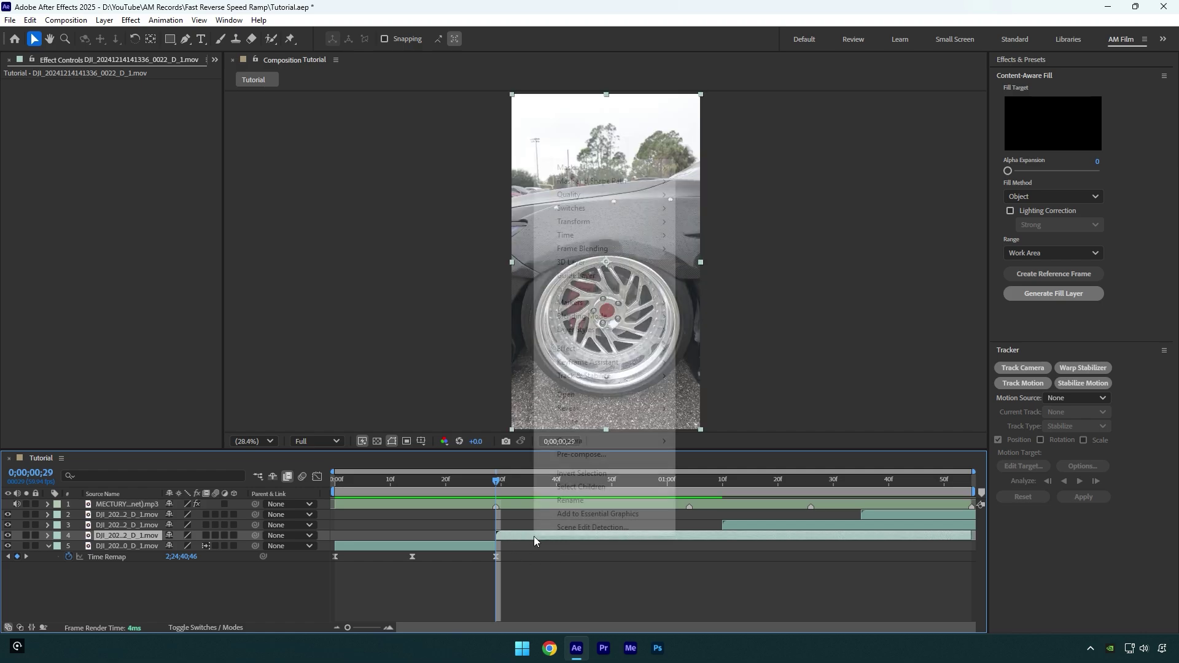
pyautogui.moveTo(645, 236)
pyautogui.click(699, 236)
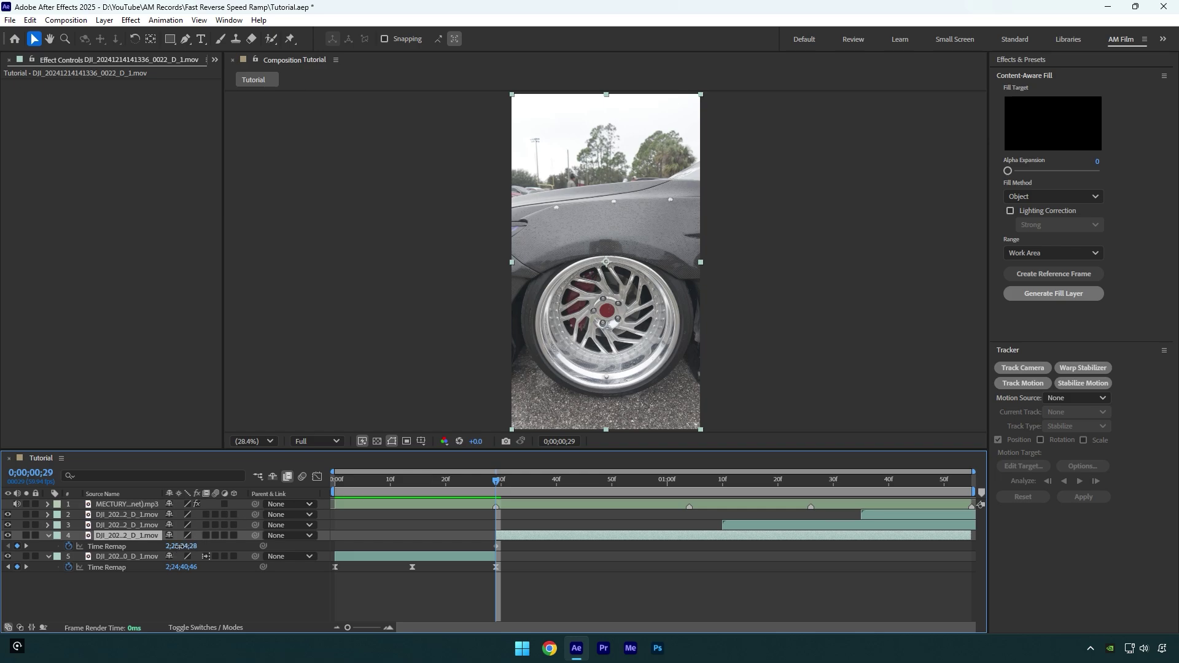
pyautogui.moveTo(178, 546); pyautogui.dragTo(377, 521)
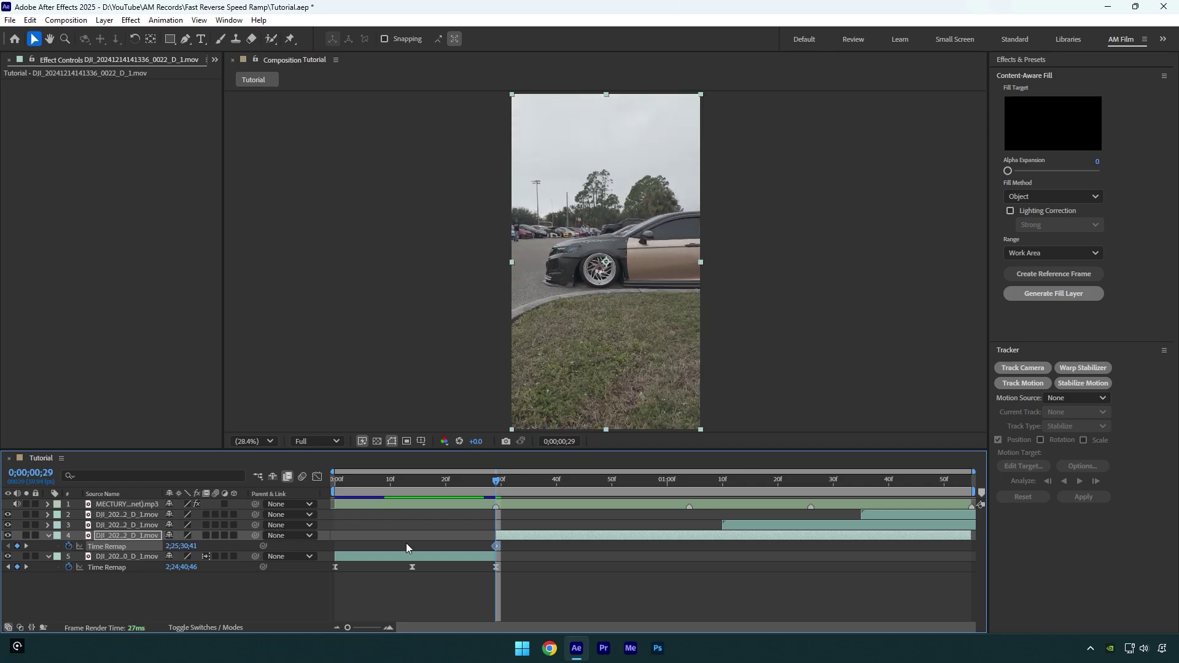
# Keyframe an earlier Time Remap value at the next beat, then split layer 4 and delete the remainder.
pyautogui.press('k')
pyautogui.moveTo(184, 546); pyautogui.dragTo(138, 555)
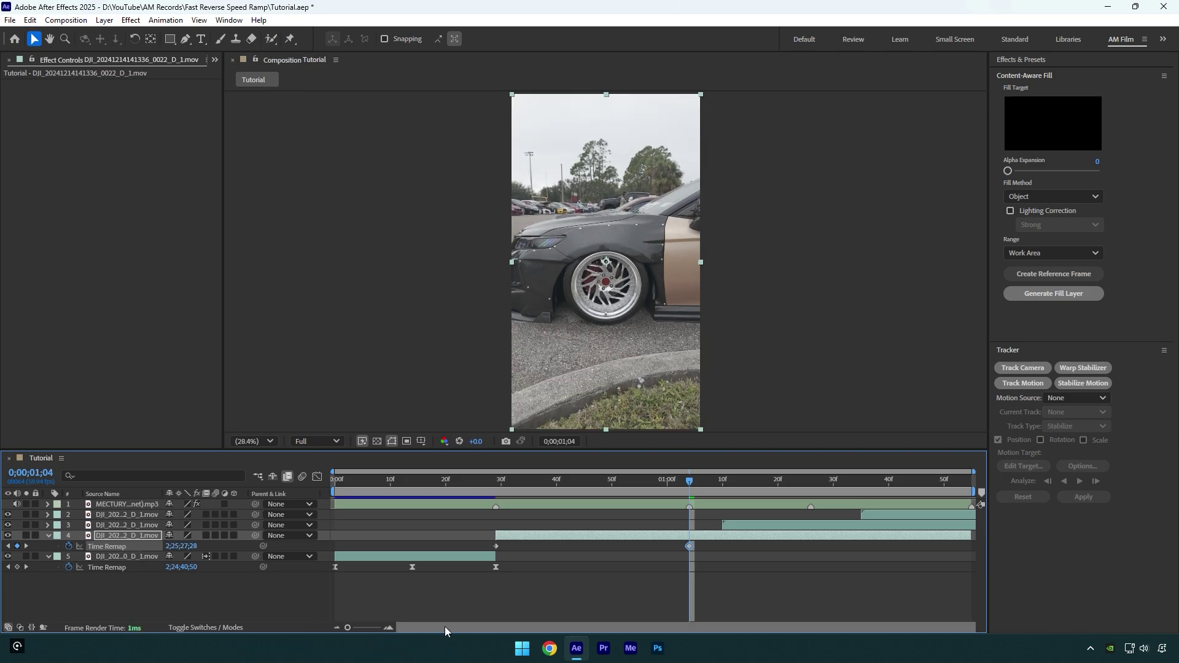
pyautogui.moveTo(689, 547); pyautogui.dragTo(606, 546)
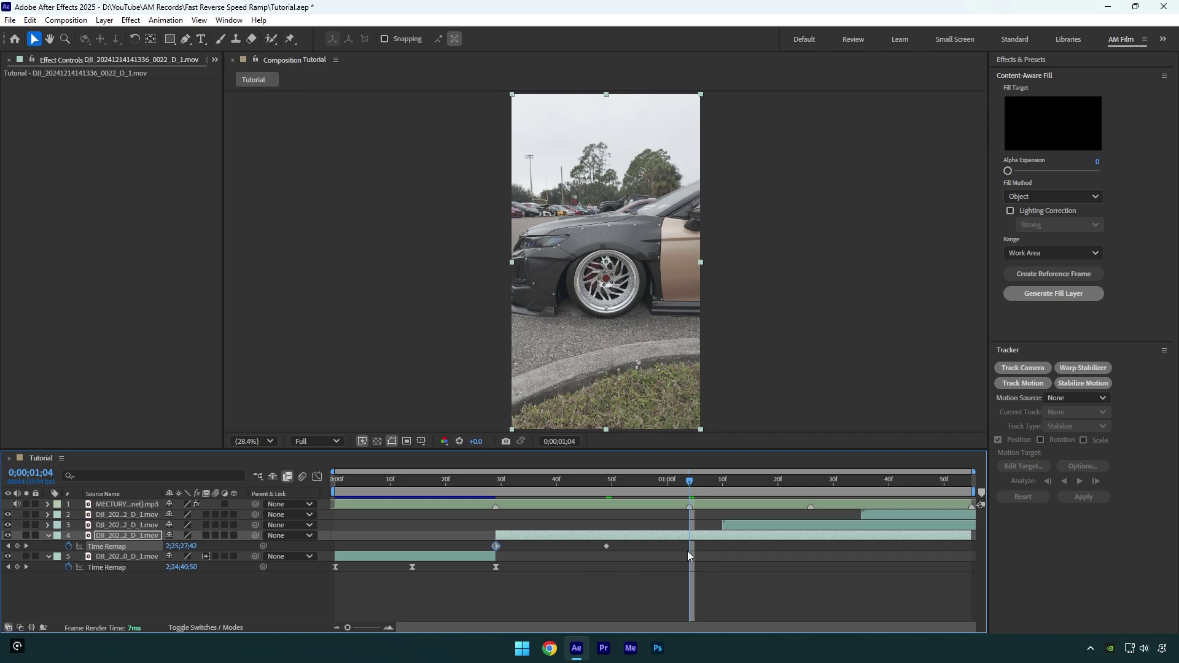
pyautogui.hotkey('ctrl', 'shift', 'd')
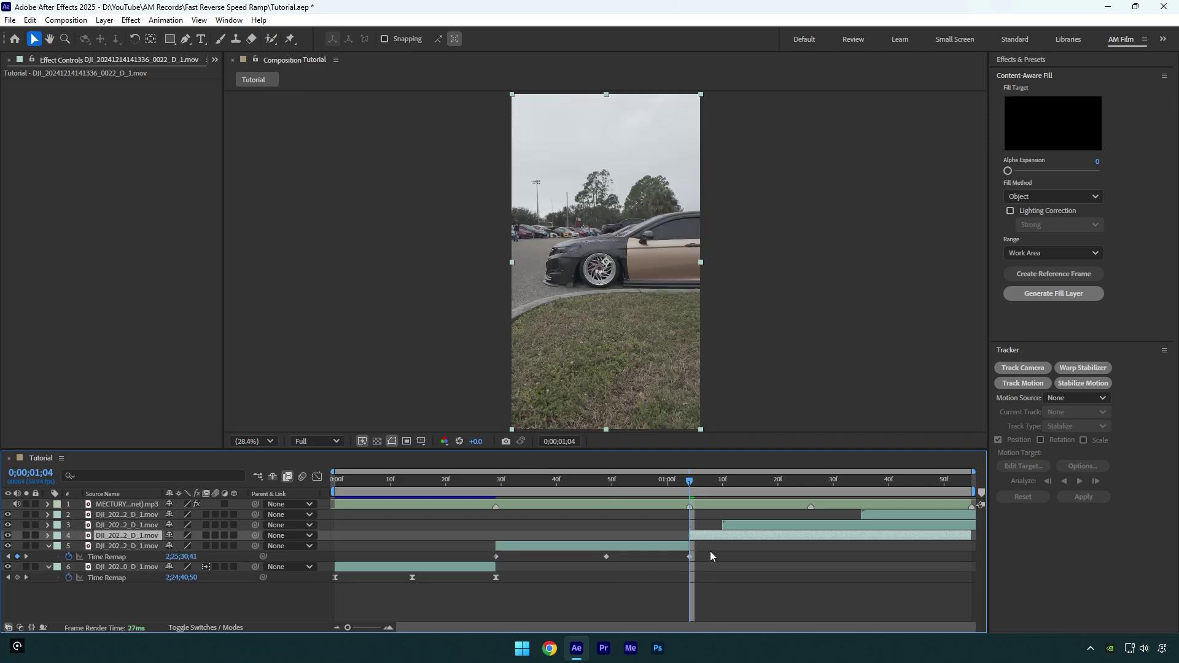
pyautogui.press('Delete')
pyautogui.moveTo(701, 491); pyautogui.dragTo(574, 486)
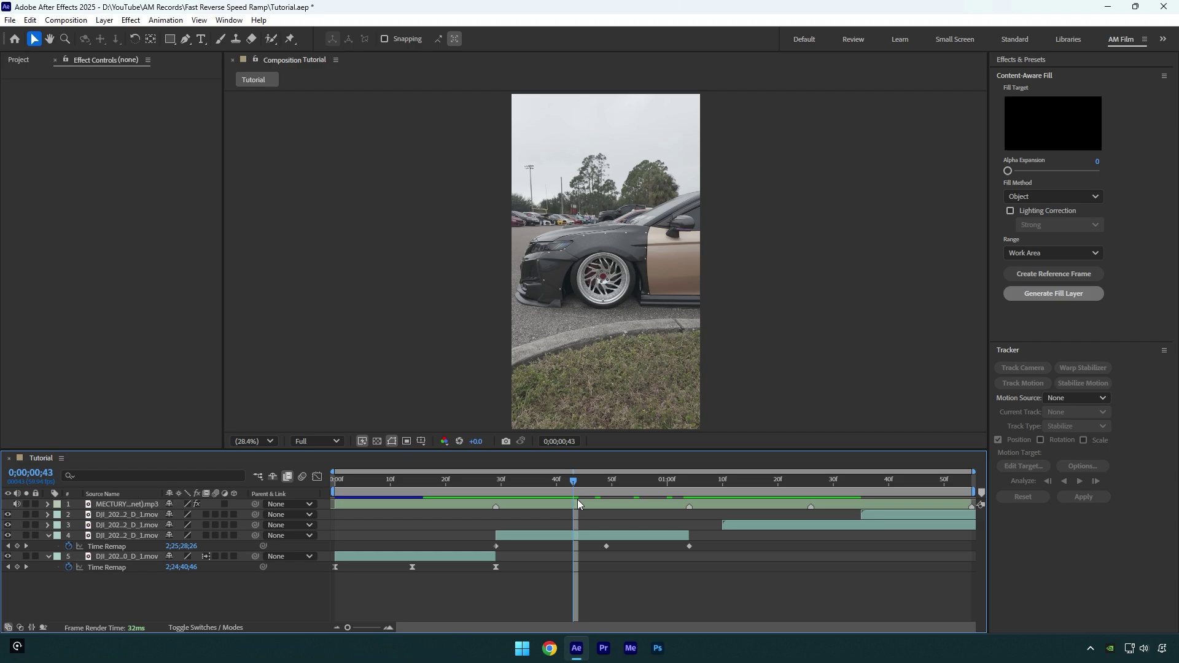
# Easy Ease layer 4's three Time Remap keyframes and adjust their influence handles for a steep final rise.
pyautogui.moveTo(705, 546); pyautogui.dragTo(495, 553)
pyautogui.press('F9')
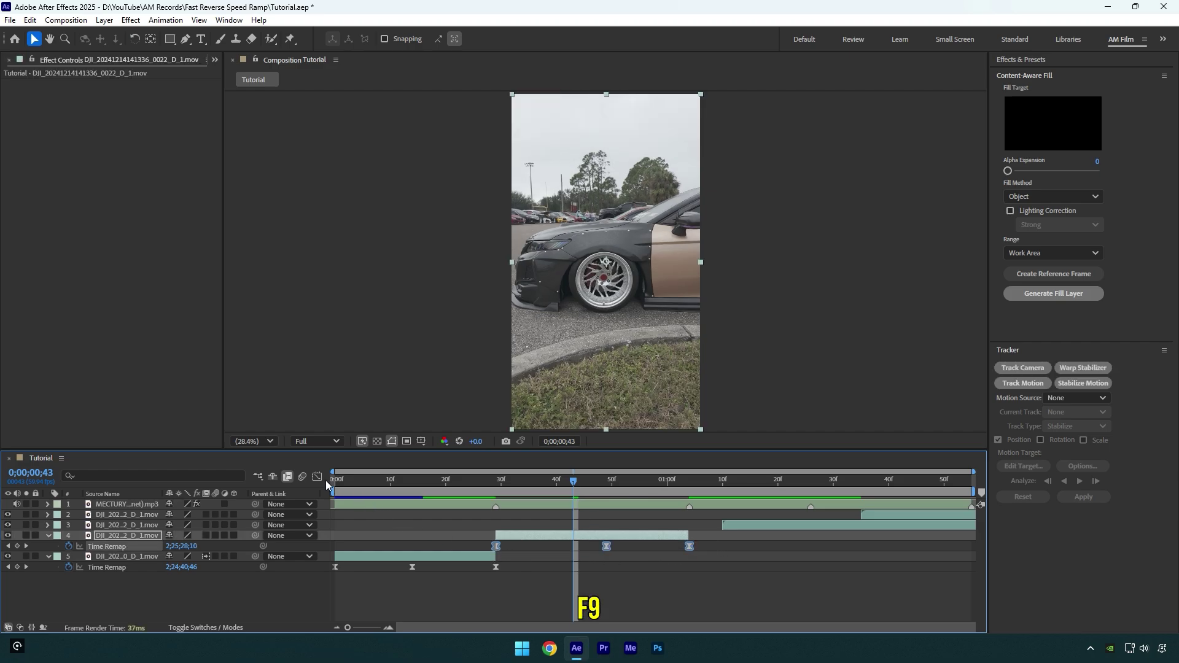
pyautogui.click(317, 477)
pyautogui.moveTo(497, 508); pyautogui.dragTo(452, 516)
pyautogui.moveTo(569, 596); pyautogui.dragTo(532, 600)
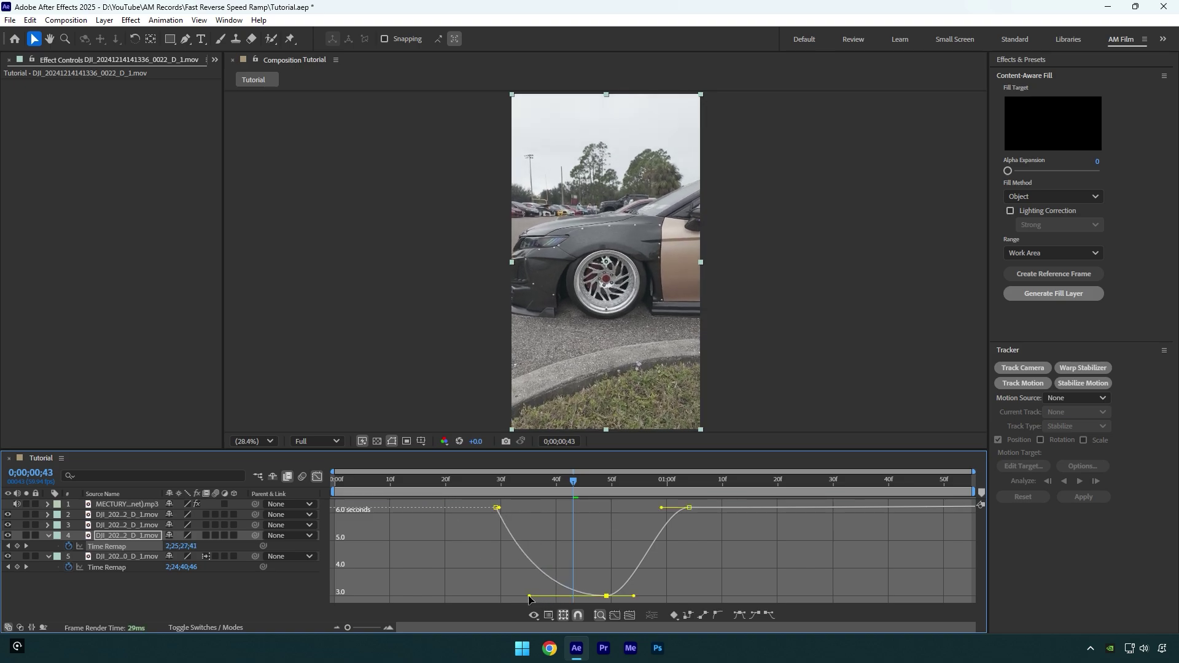
pyautogui.moveTo(633, 596); pyautogui.dragTo(664, 597)
pyautogui.moveTo(661, 508); pyautogui.dragTo(727, 502)
pyautogui.click(317, 476)
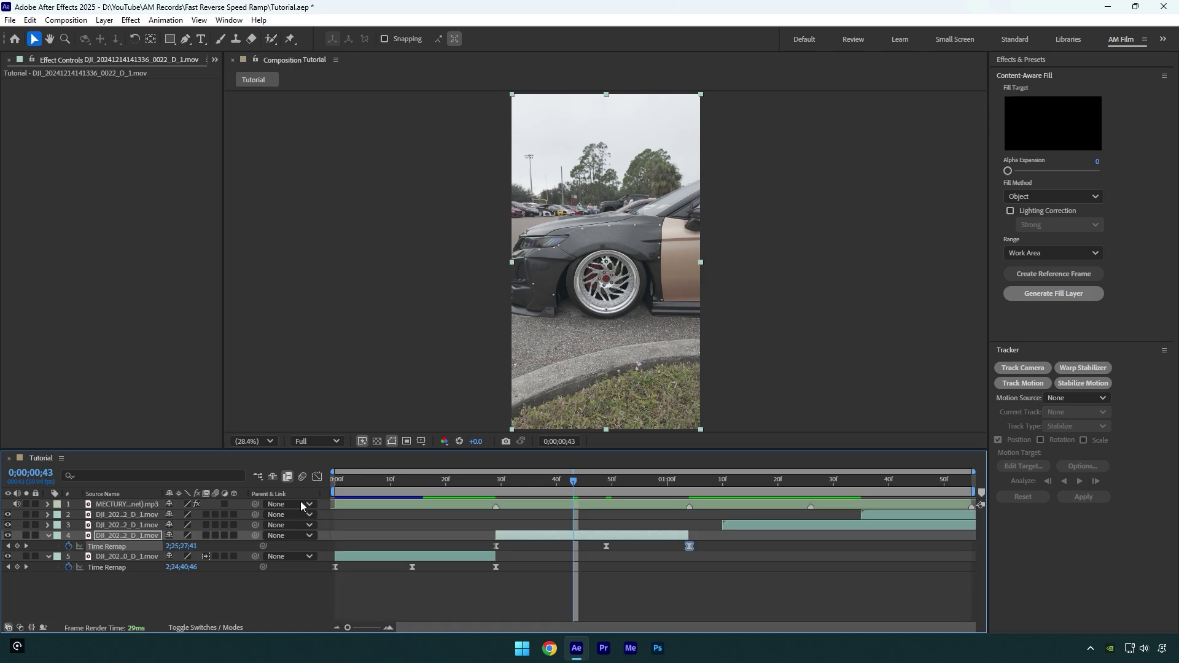
# Preview the eased ramp and stop playback at 0;00;01;01.
pyautogui.press('space')
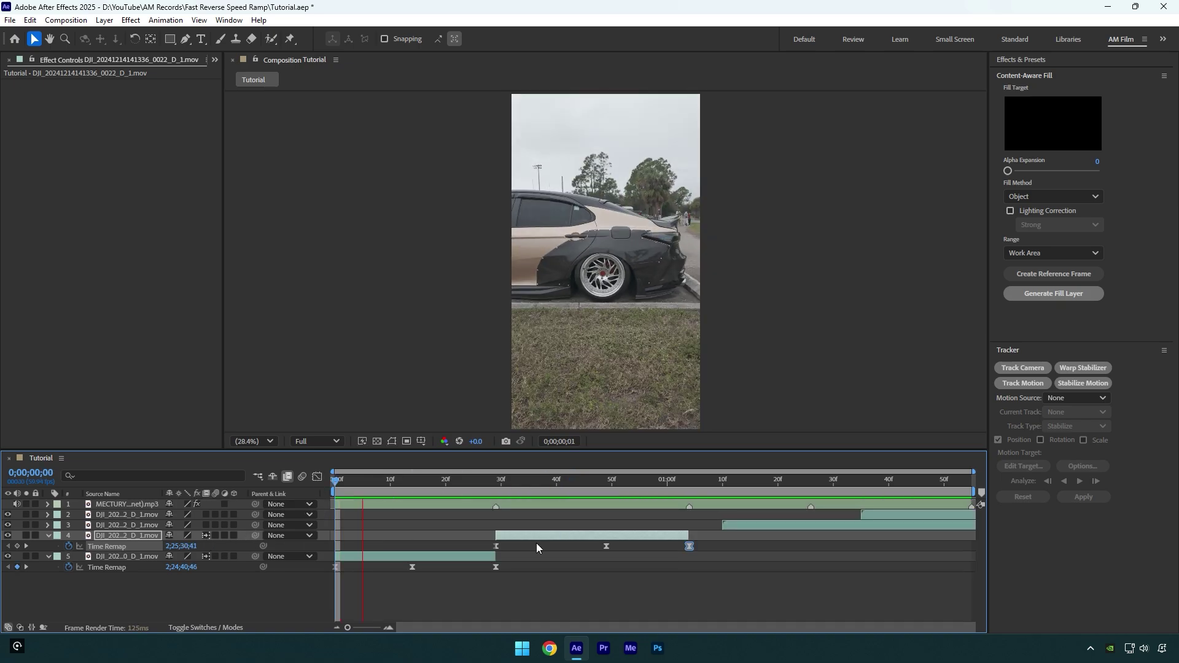
pyautogui.click(671, 480)
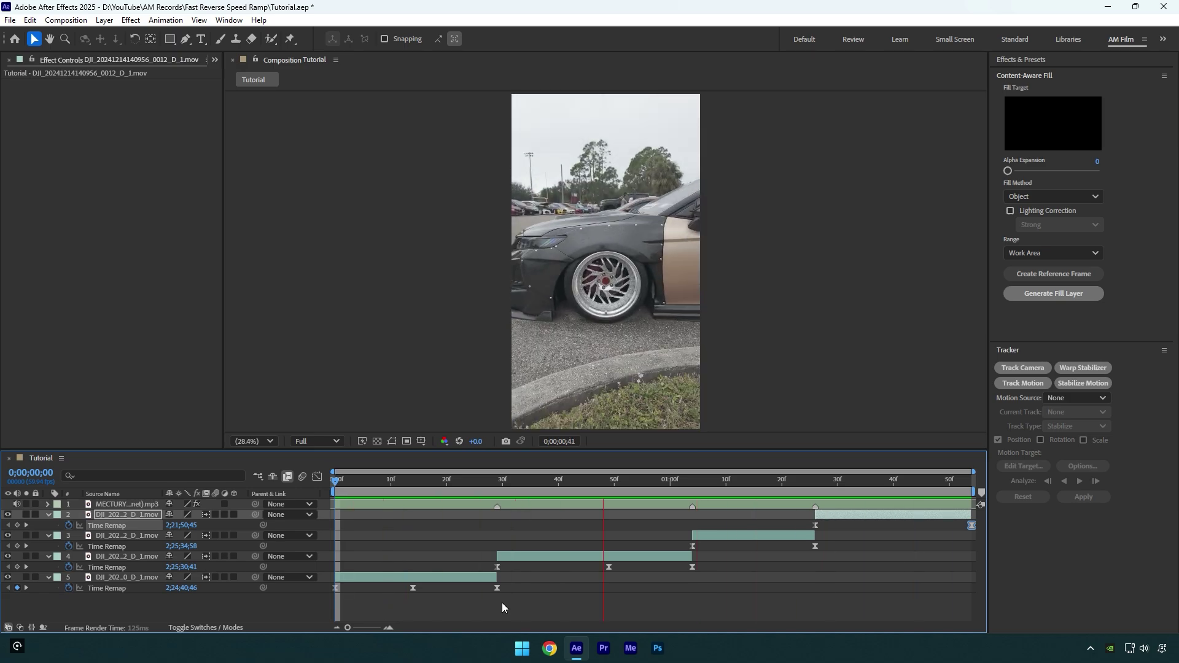
# Stop playback of the finished speed-ramped wheel edit.
pyautogui.press('space')
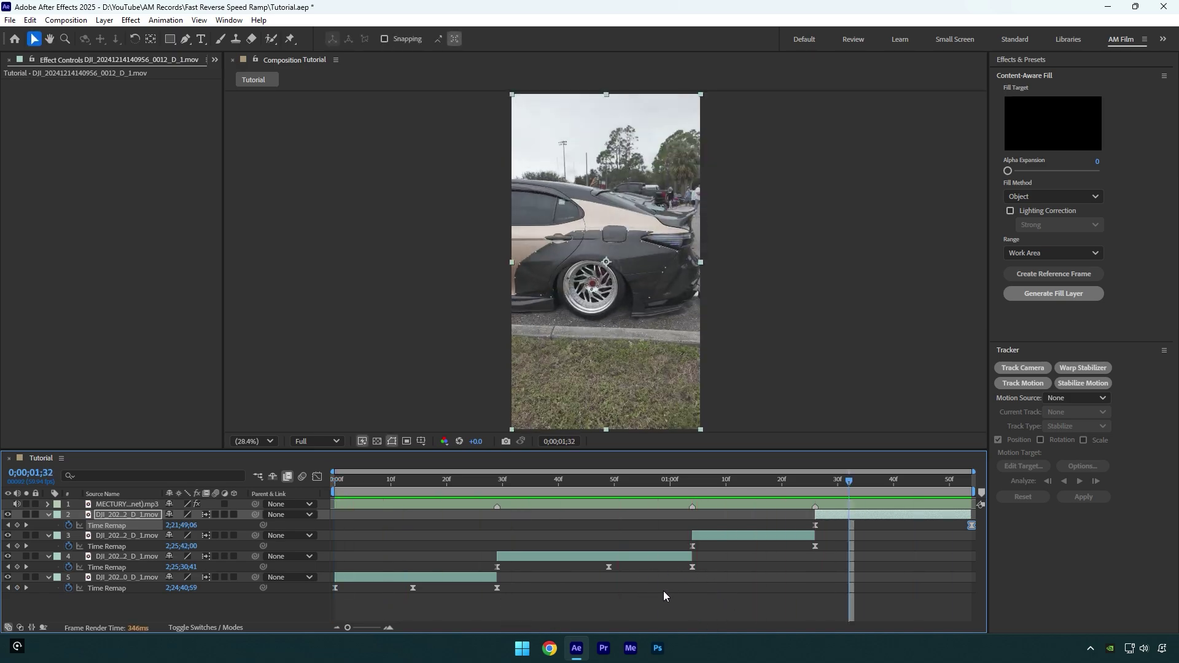